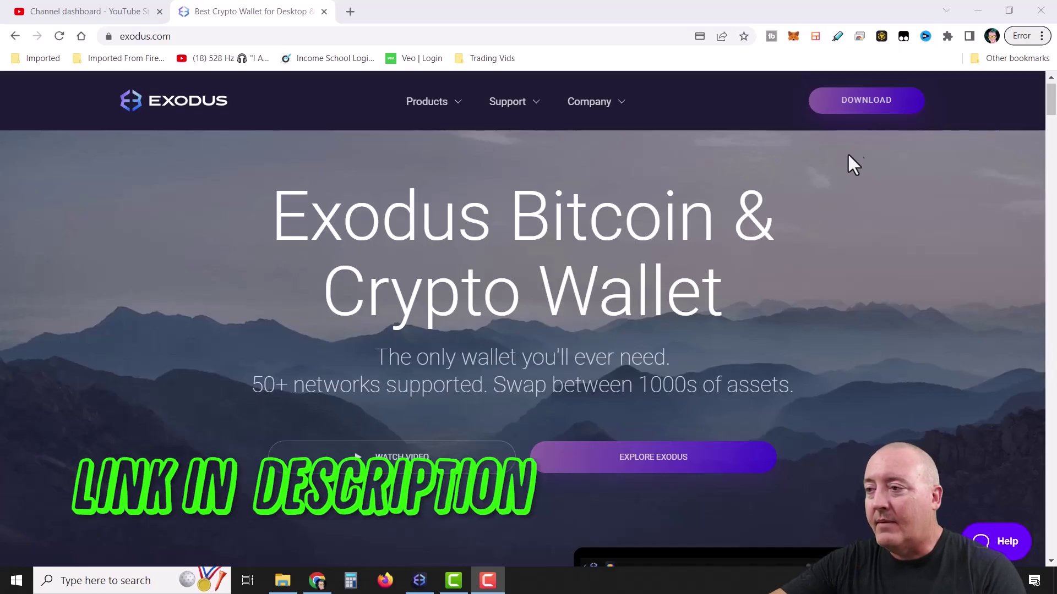
# Download the Exodus Windows (64-bit) installer from exodus.com, then switch to the Exodus wallet.
pyautogui.click(861, 105)
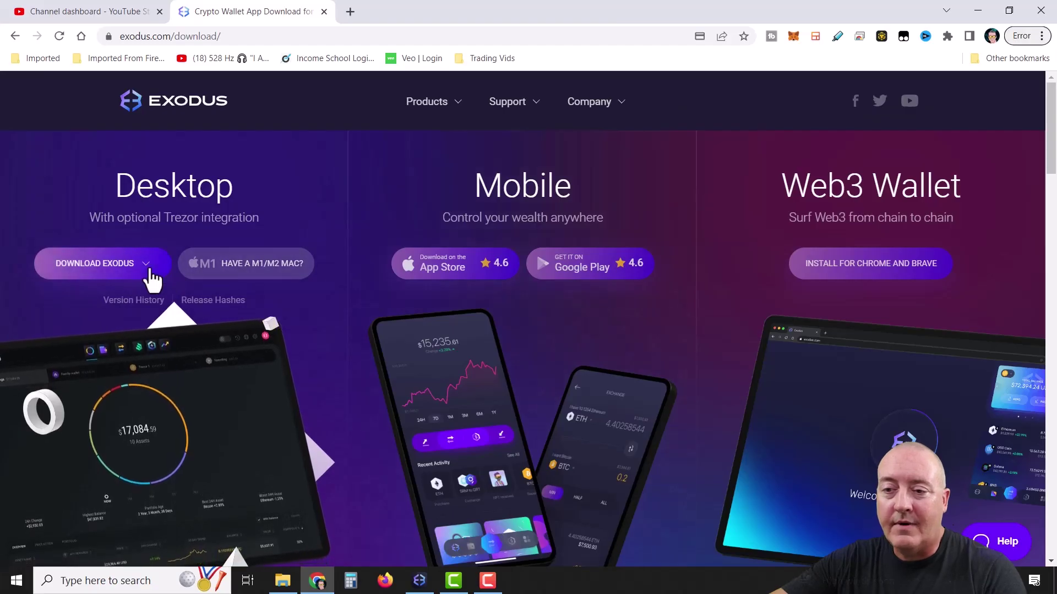
pyautogui.click(145, 264)
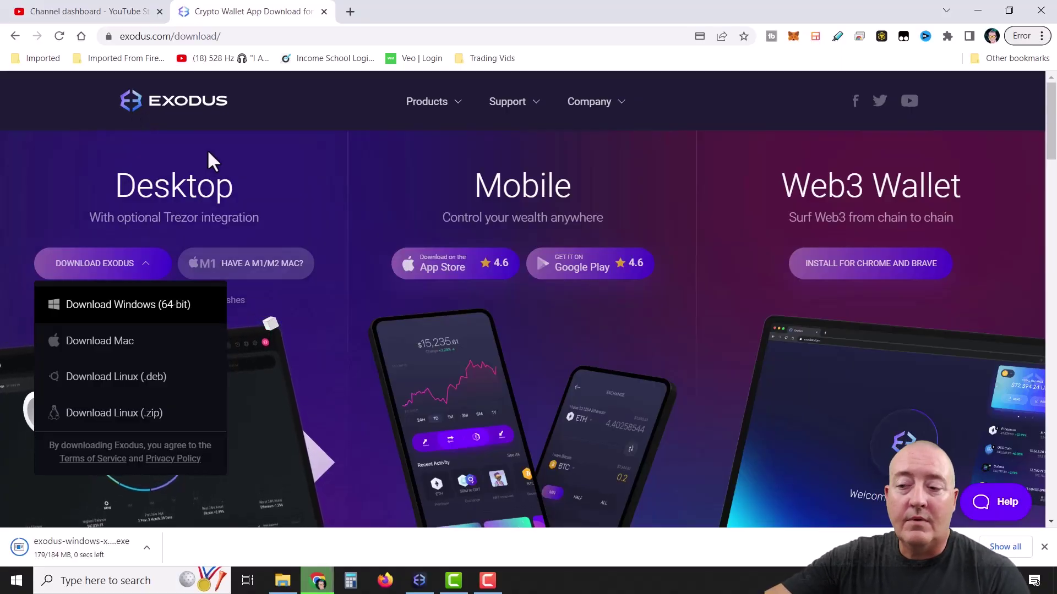
pyautogui.click(423, 581)
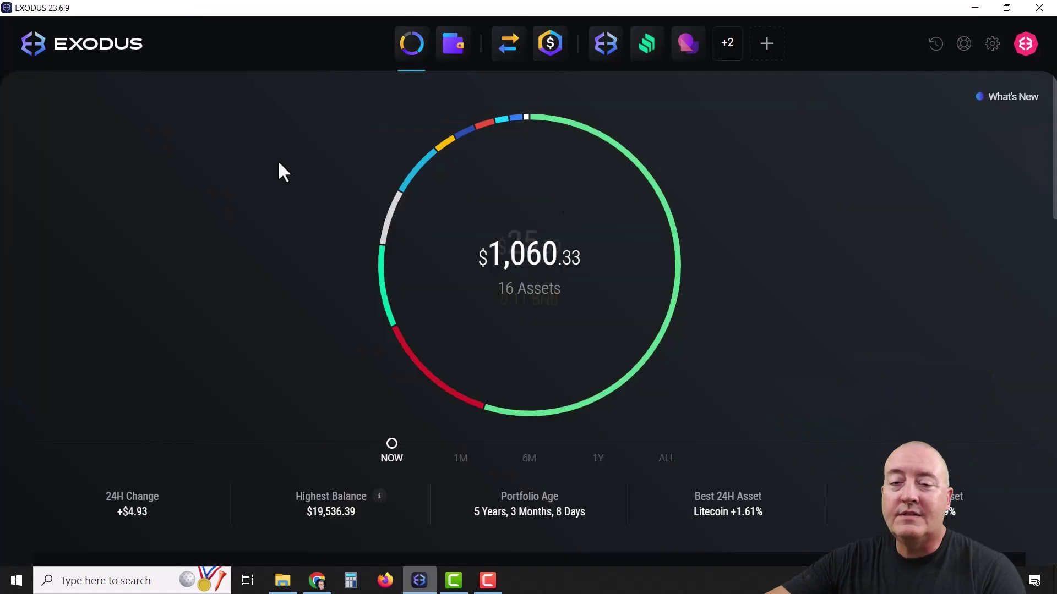
pyautogui.rightClick(419, 581)
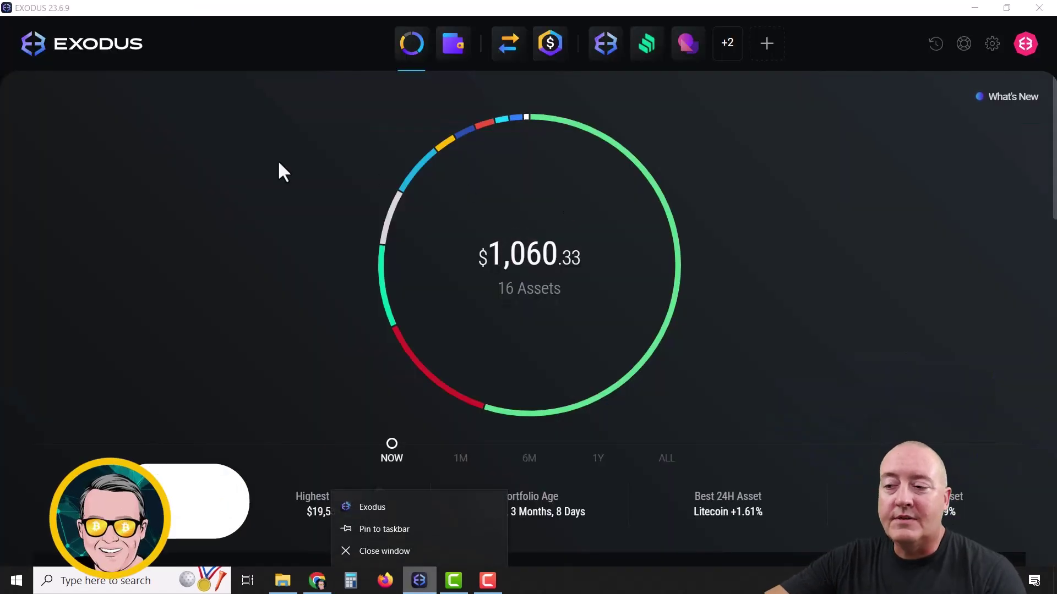
pyautogui.click(283, 172)
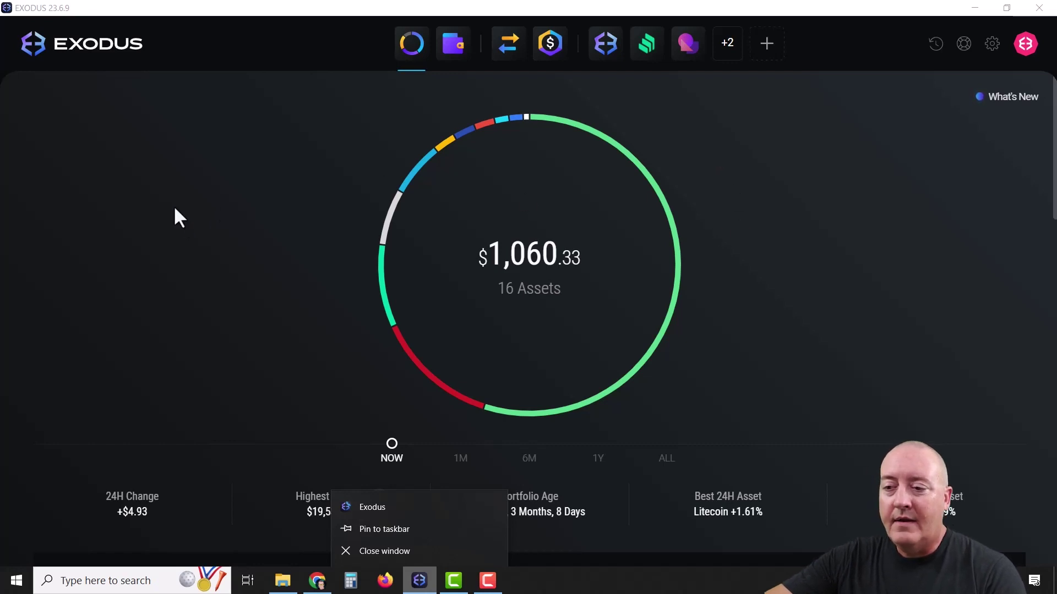
pyautogui.scroll(-7, 1010, 217)
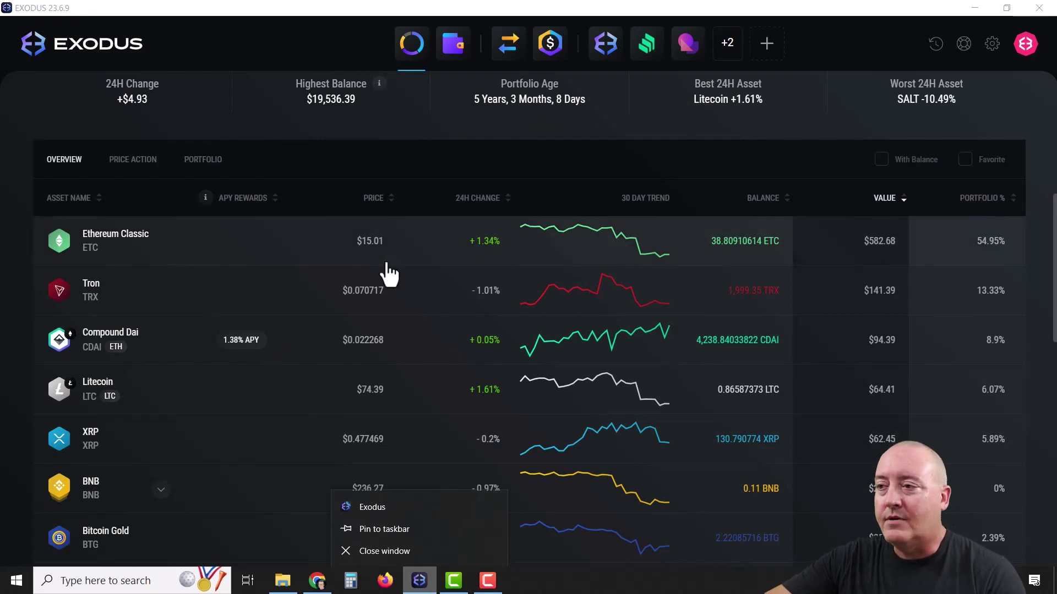
pyautogui.scroll(3, 389, 273)
pyautogui.scroll(-4, 397, 264)
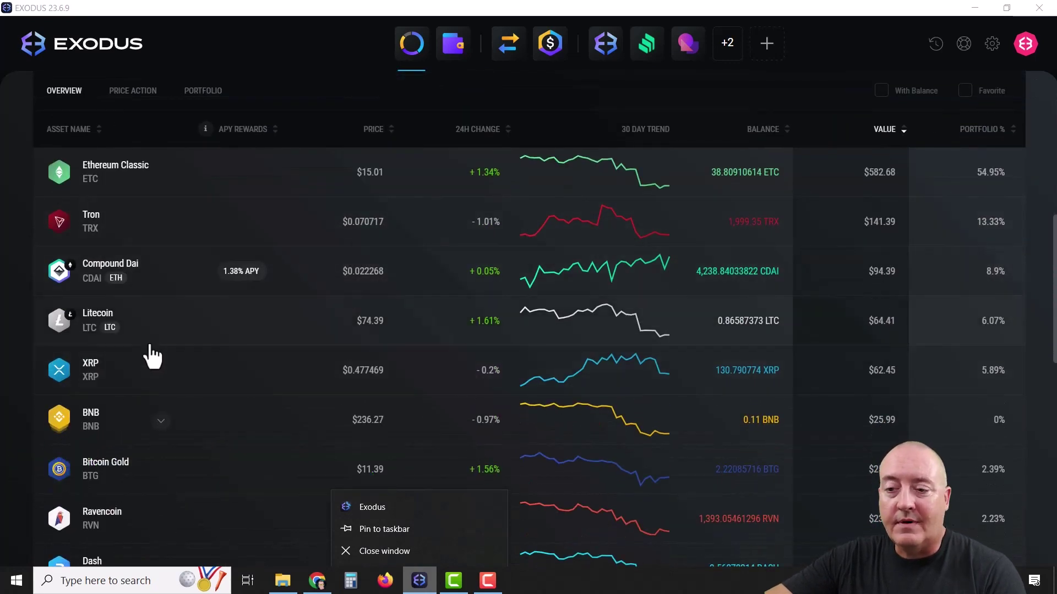
pyautogui.scroll(-15, 165, 348)
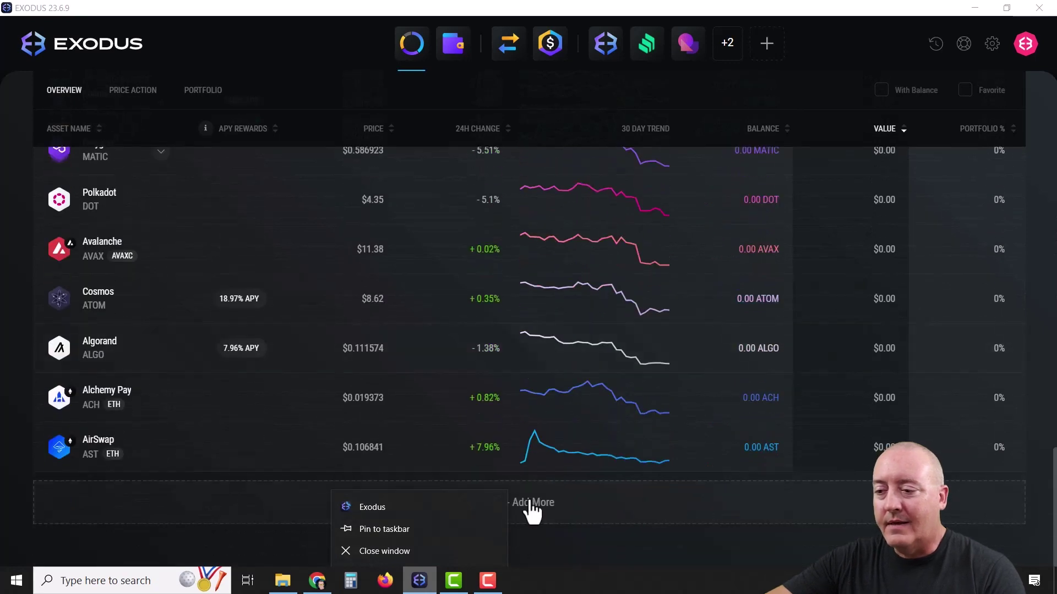
pyautogui.click(530, 502)
pyautogui.click(530, 504)
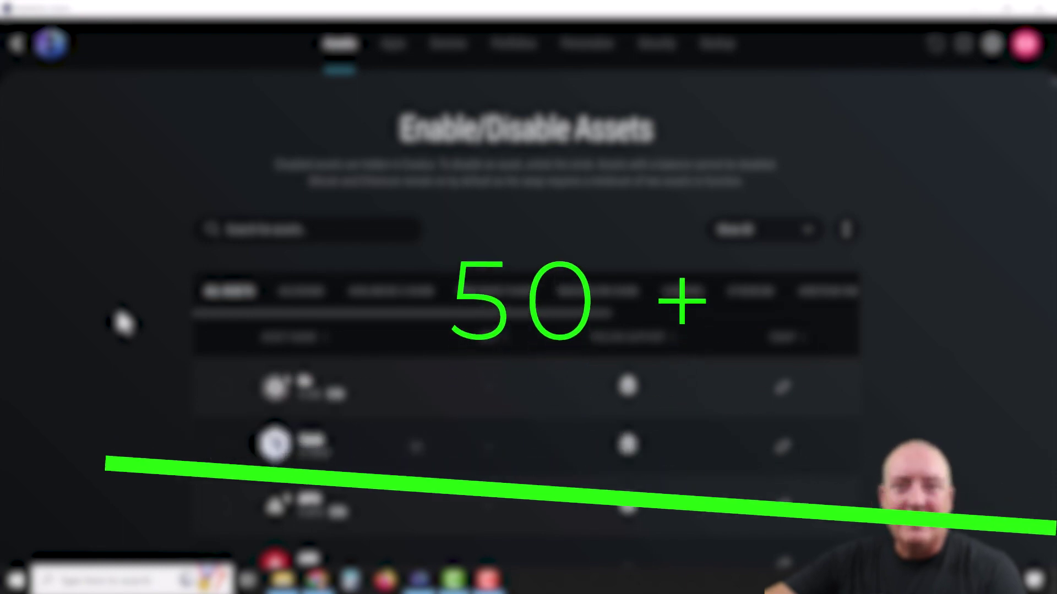
pyautogui.scroll(-9, 126, 313)
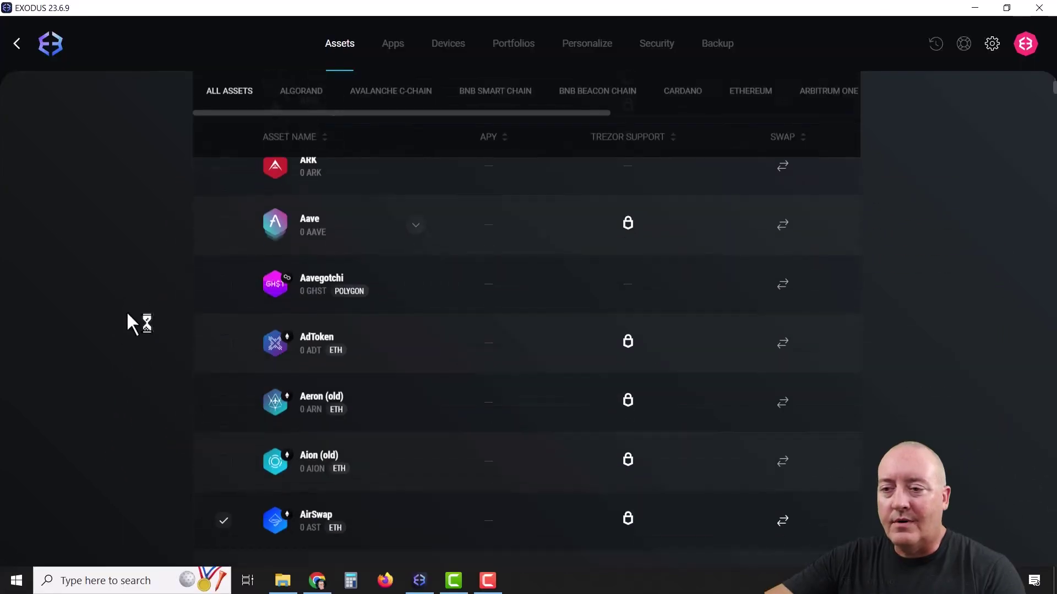
pyautogui.scroll(-4, 127, 312)
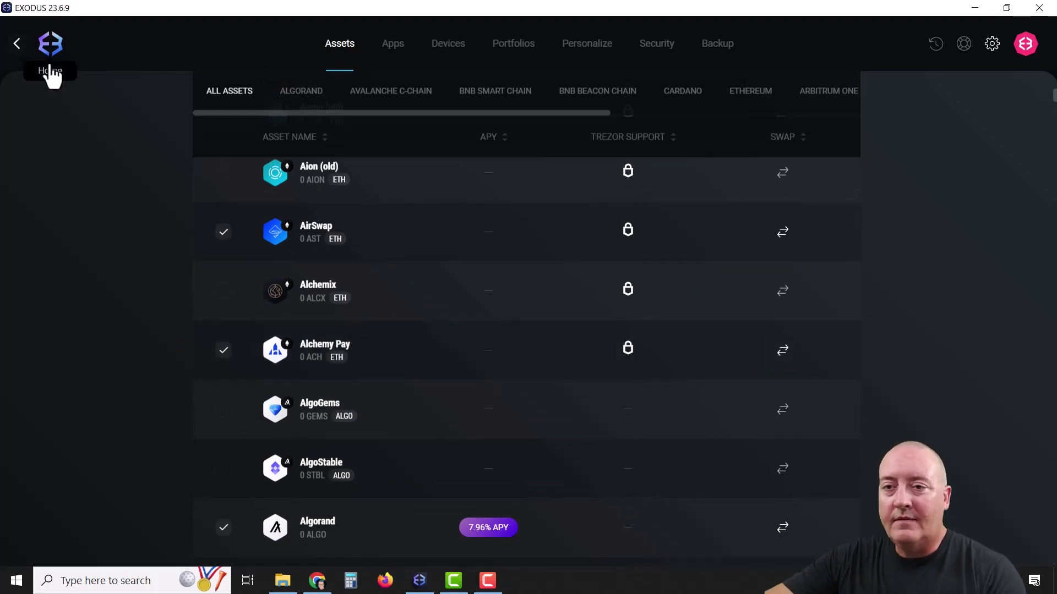
pyautogui.click(142, 275)
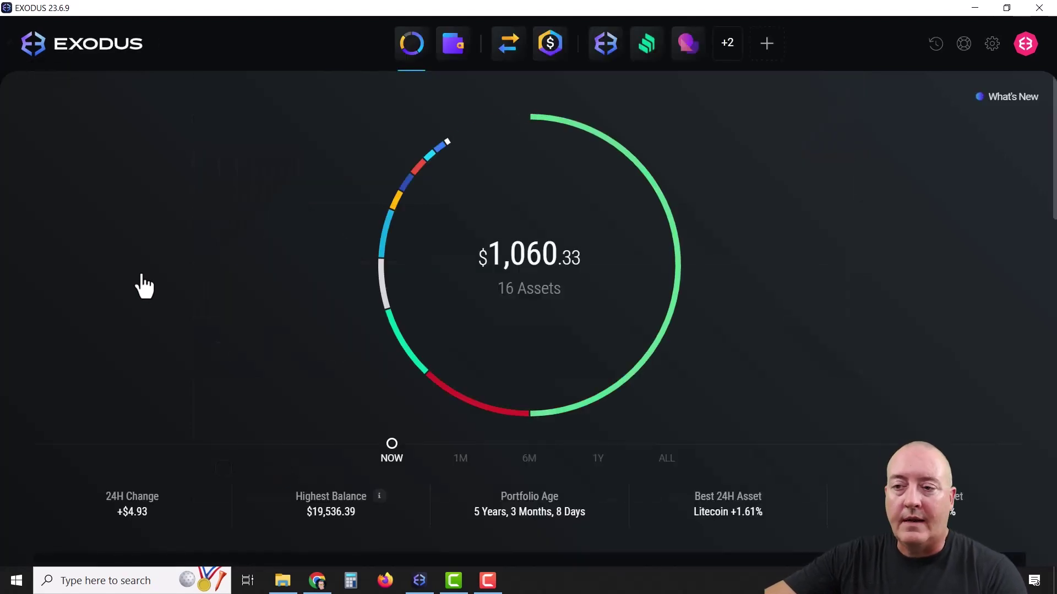
# Open the Litecoin wallet from the Wallet tab's coin row and start a Litecoin send.
pyautogui.click(453, 55)
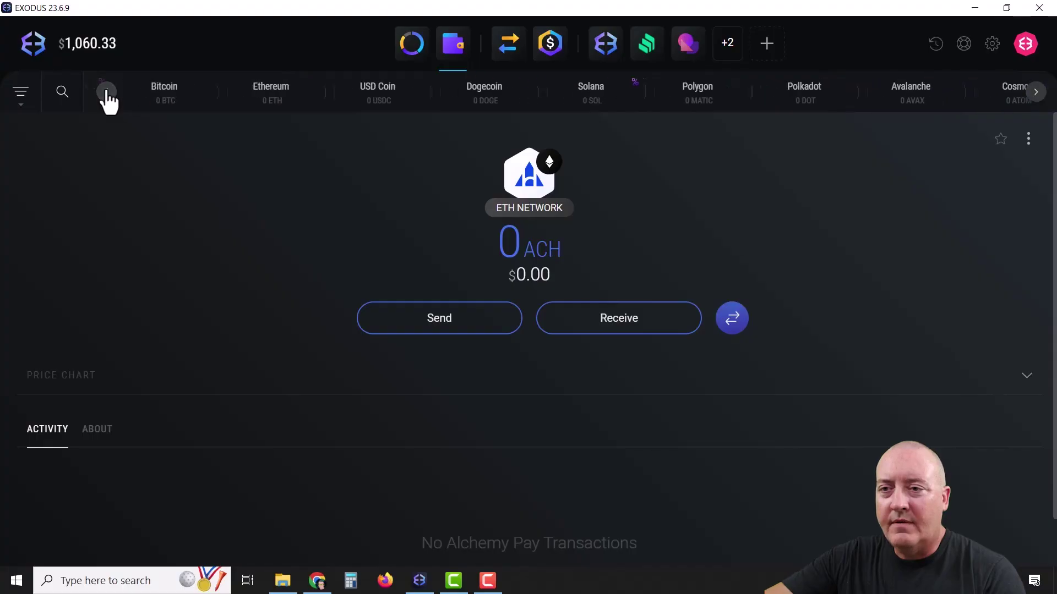
pyautogui.click(107, 92)
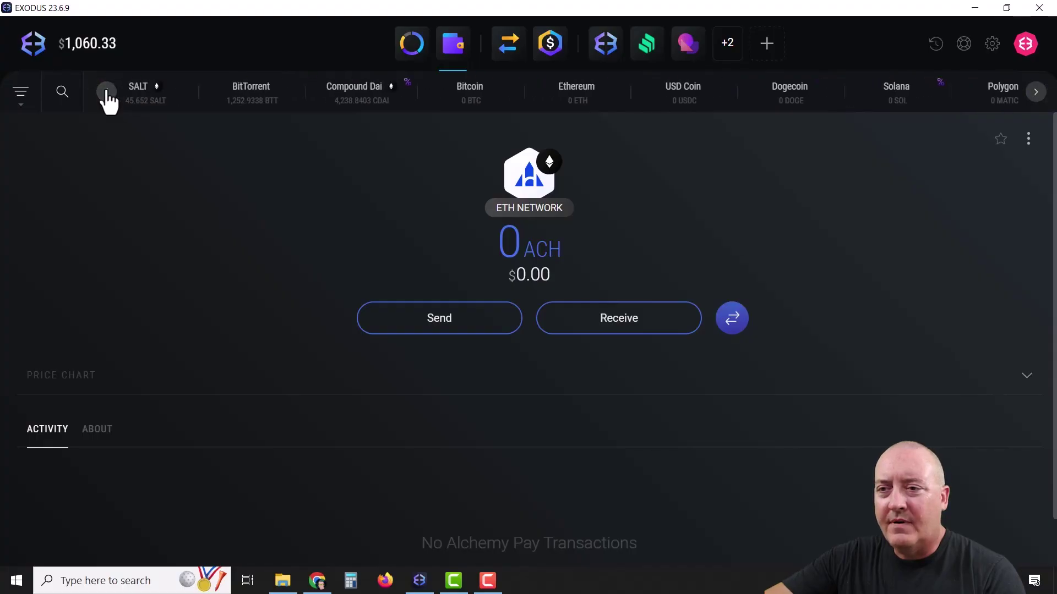
pyautogui.click(108, 92)
pyautogui.click(107, 92)
pyautogui.click(116, 98)
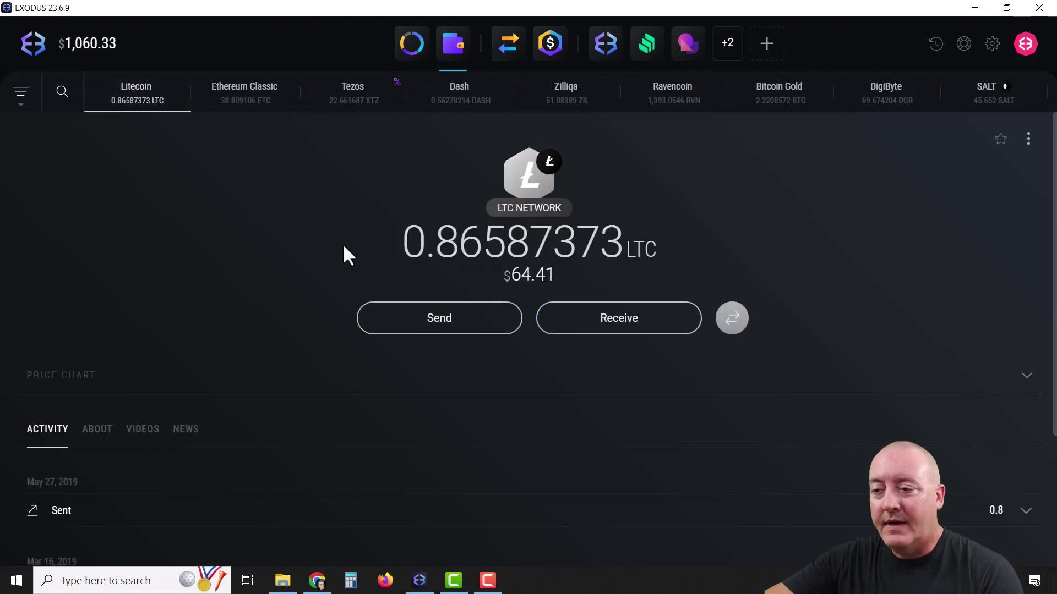
pyautogui.click(469, 329)
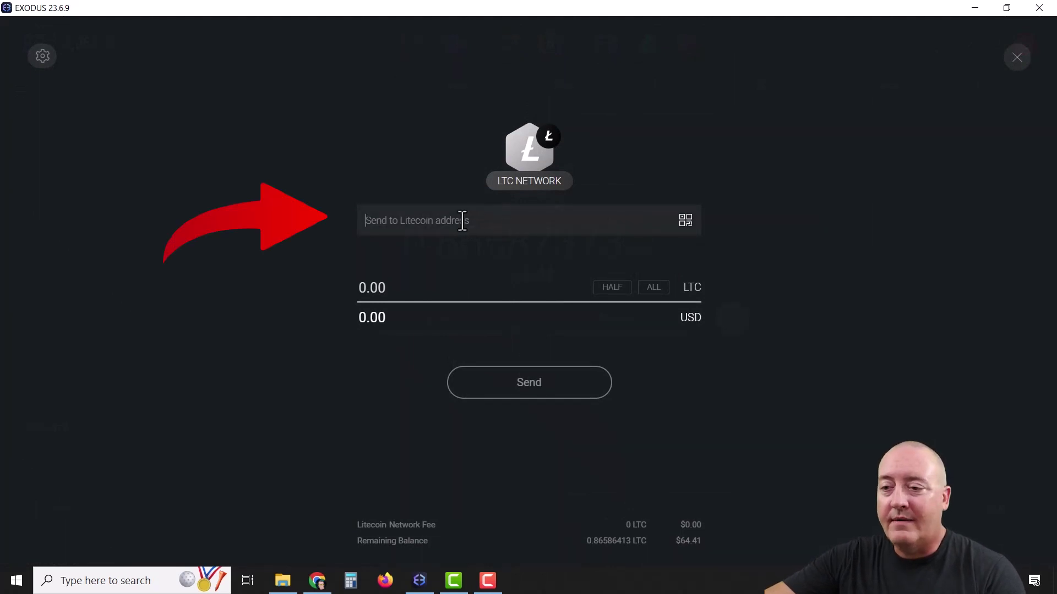
pyautogui.click(610, 297)
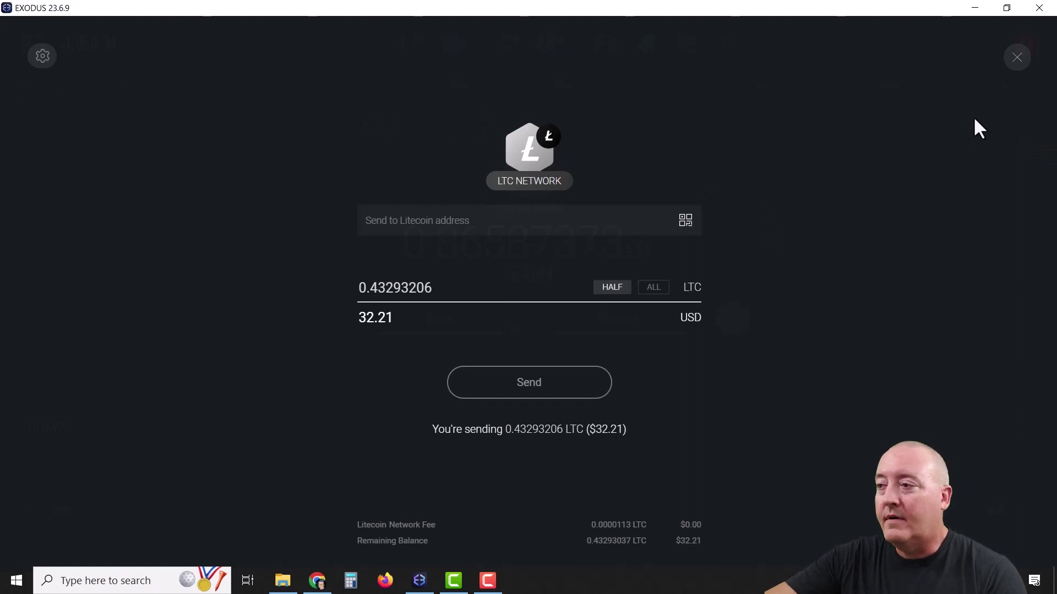
pyautogui.click(1016, 58)
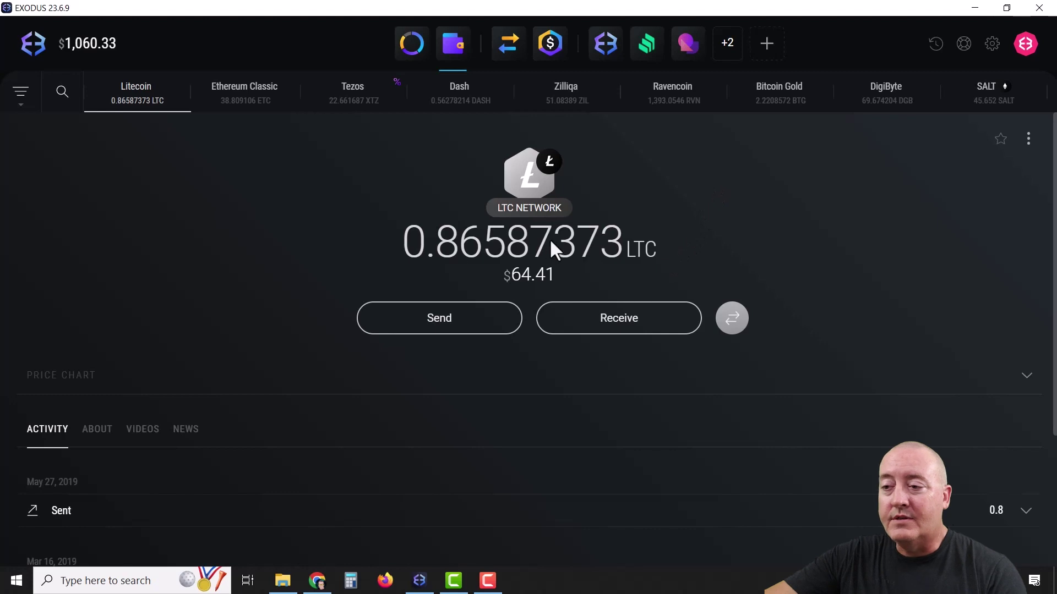
# Copy the Litecoin receiving address from the Receive view, then close it.
pyautogui.click(642, 324)
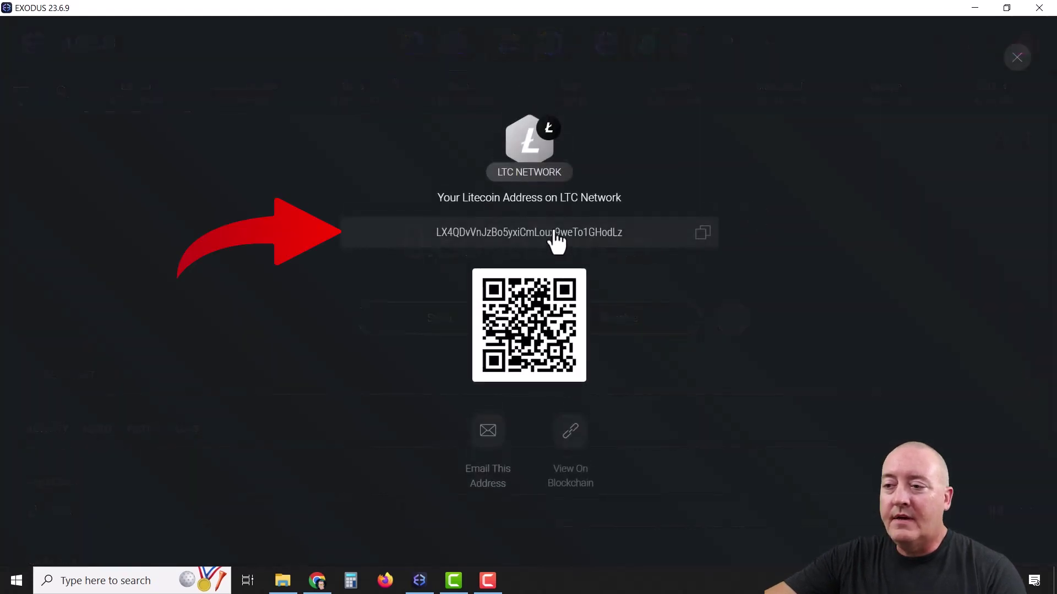
pyautogui.click(702, 234)
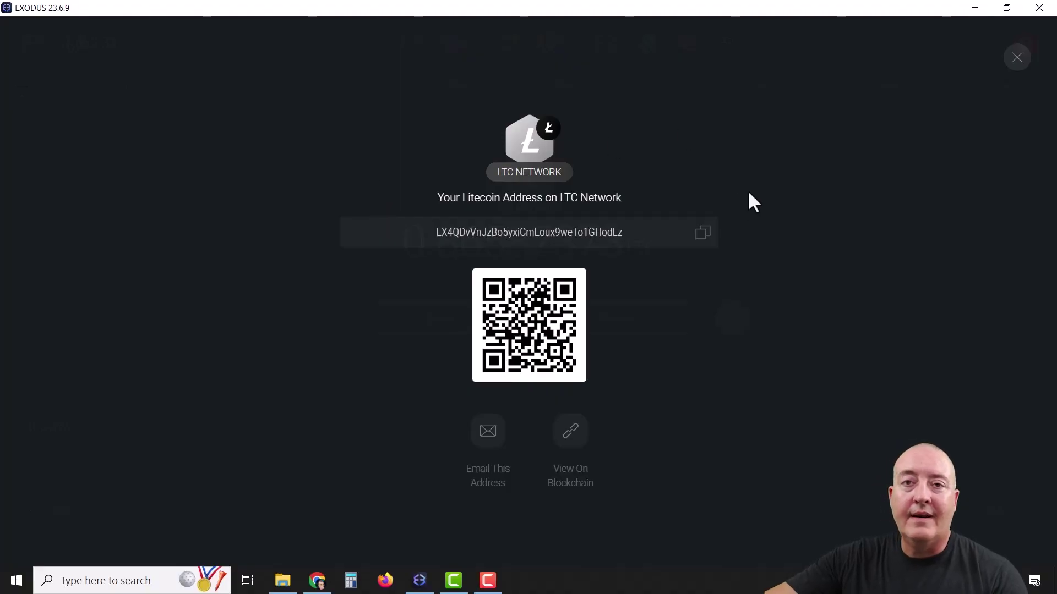
pyautogui.click(1013, 58)
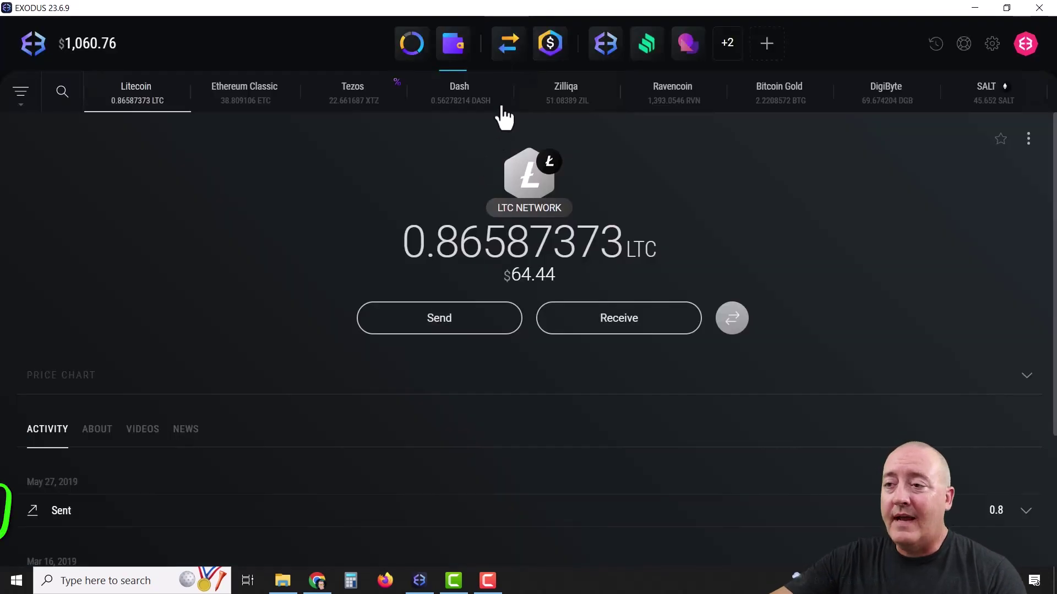
# Enter 25 ETC on the Exchange page and choose BNB as the asset to receive.
pyautogui.click(507, 49)
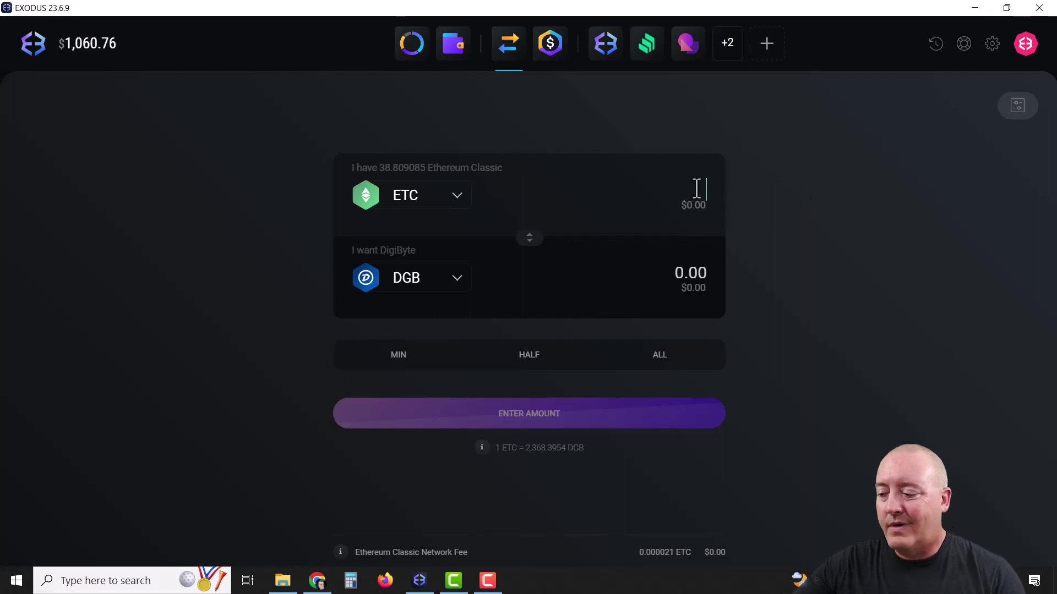
pyautogui.write('25')
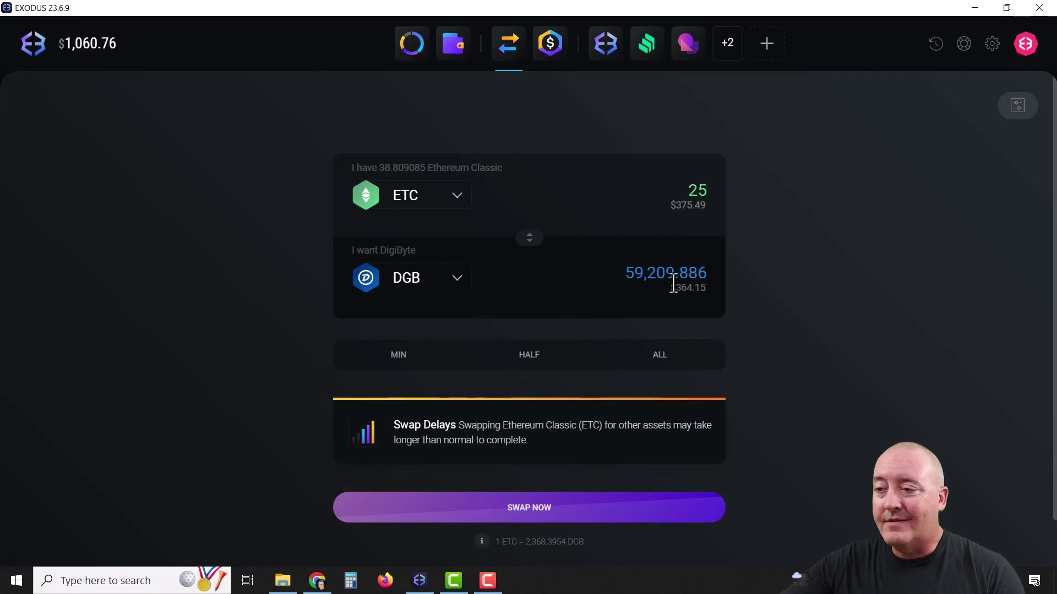
pyautogui.click(456, 281)
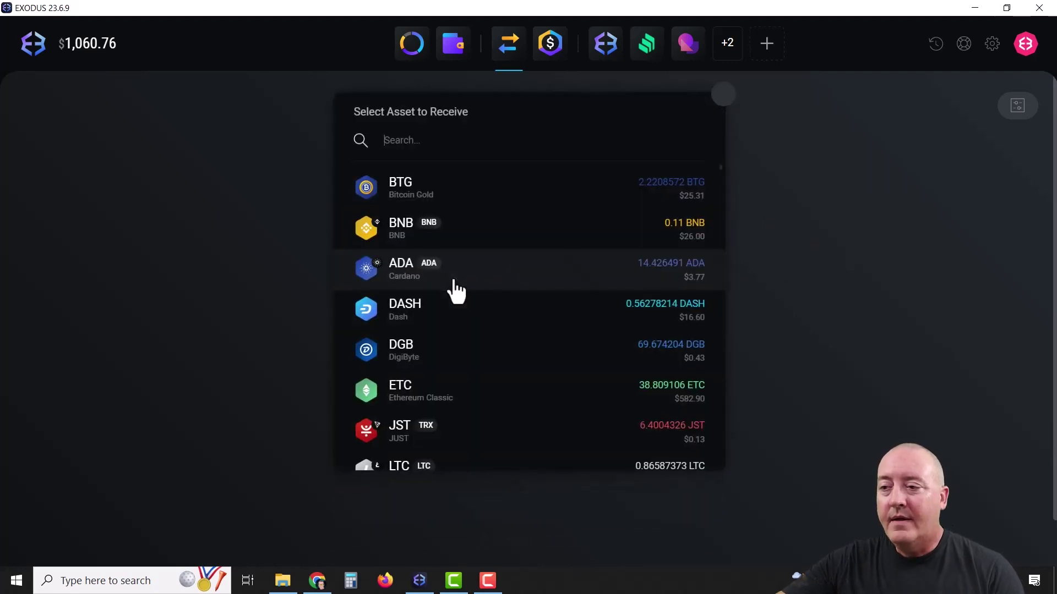
pyautogui.scroll(-5, 524, 302)
pyautogui.scroll(-6, 523, 306)
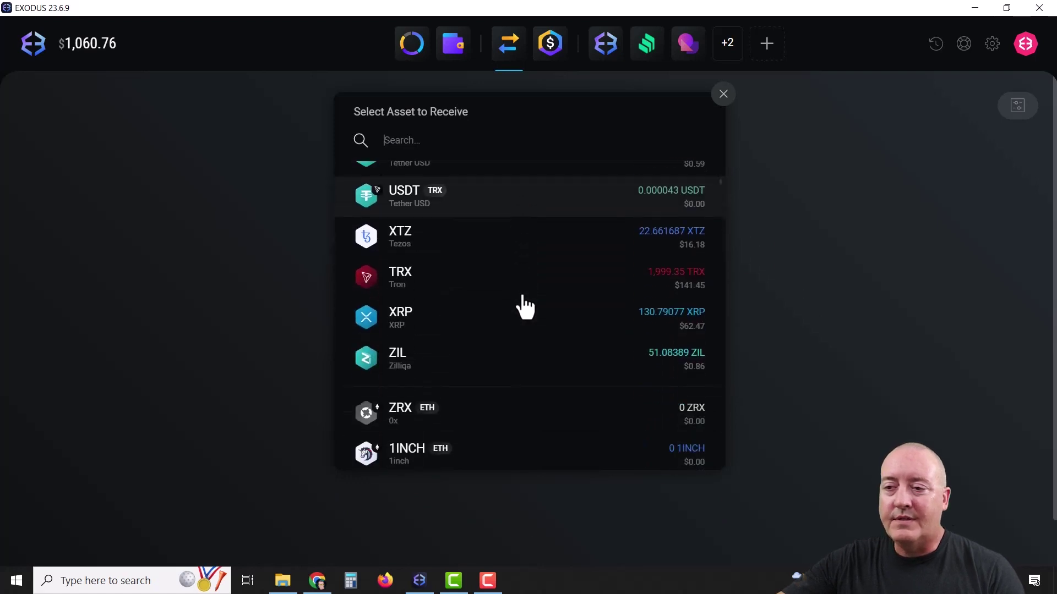
pyautogui.scroll(2, 524, 306)
pyautogui.scroll(6, 524, 306)
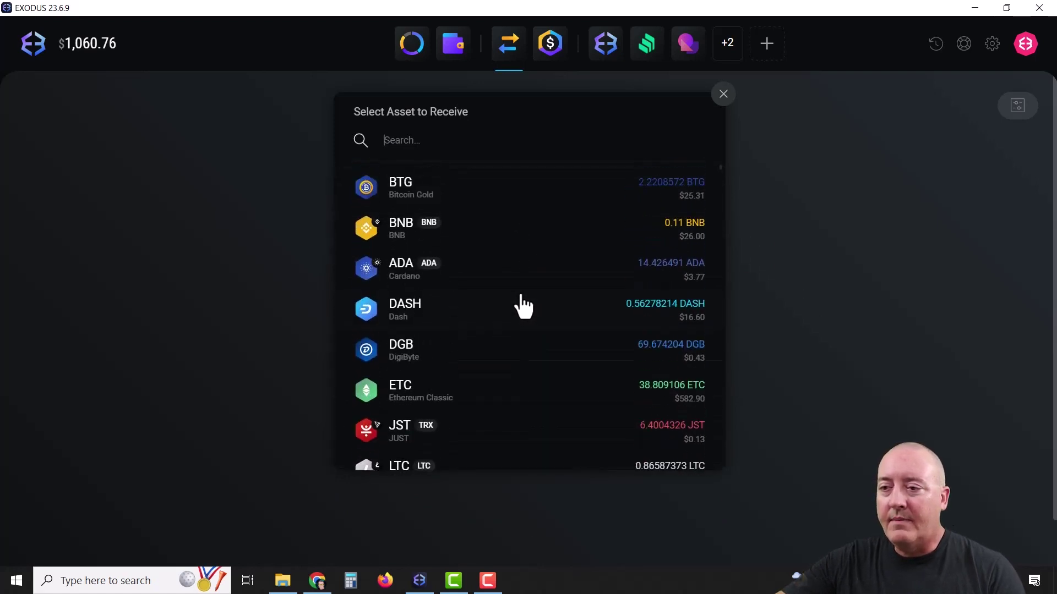
pyautogui.click(476, 235)
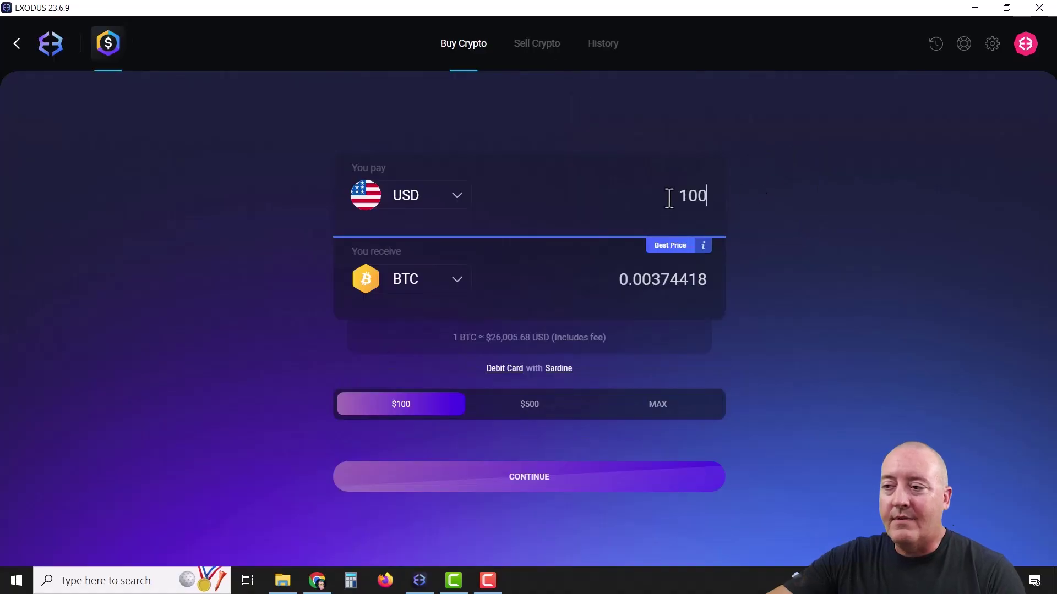
# On Buy Crypto, switch the coin to receive from BTC to XRP for the $100 purchase.
pyautogui.click(457, 280)
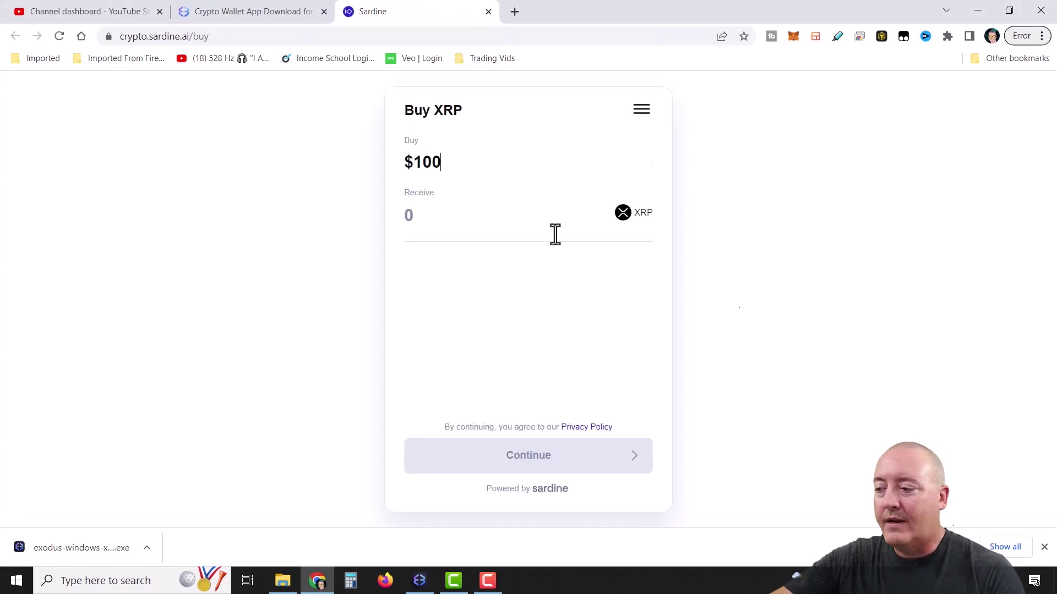
# Load Sardine's quote of 191.528317 XRP for $100, then return to Exodus.
pyautogui.click(1045, 547)
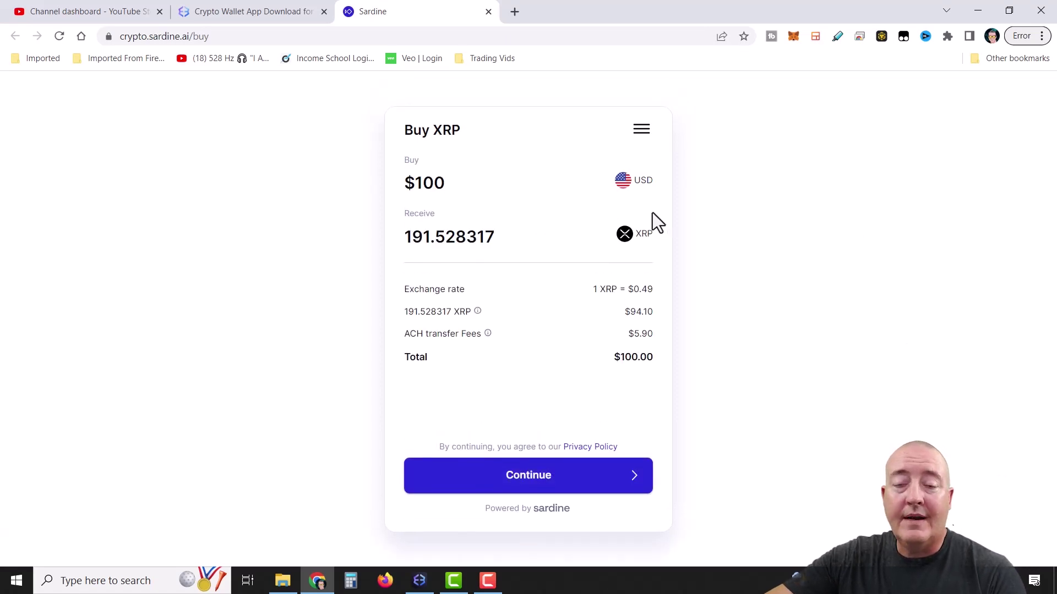
pyautogui.click(419, 580)
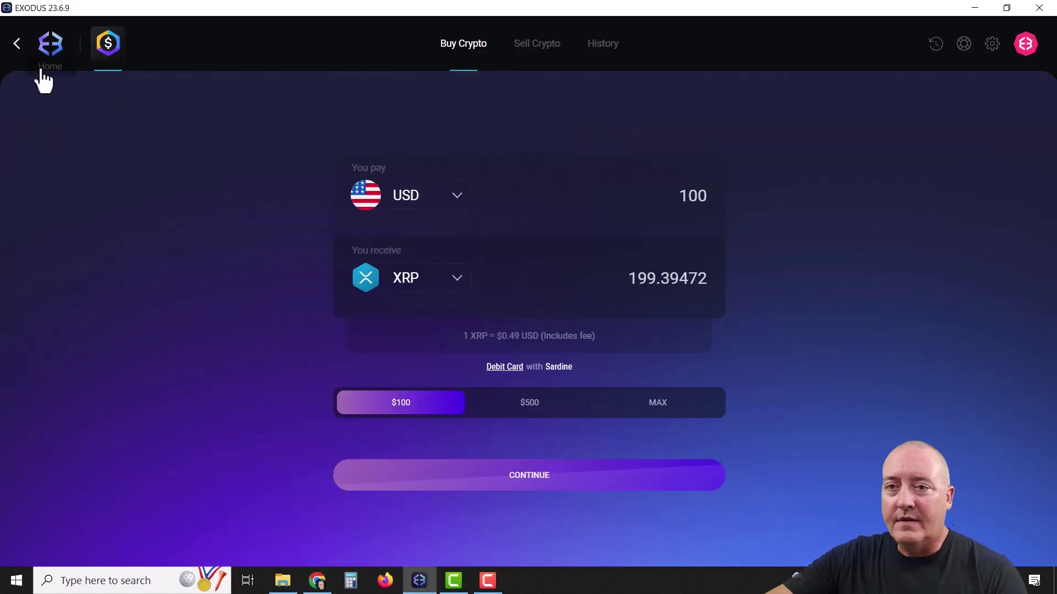
# Return to the portfolio Home and browse the Exodus-Approved Apps list.
pyautogui.click(80, 83)
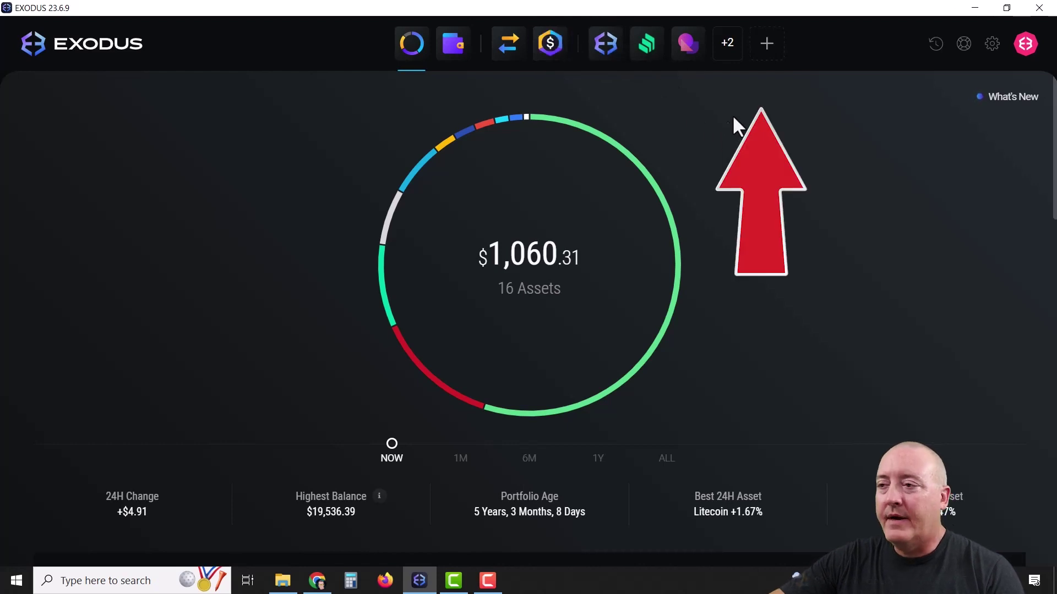
pyautogui.click(767, 42)
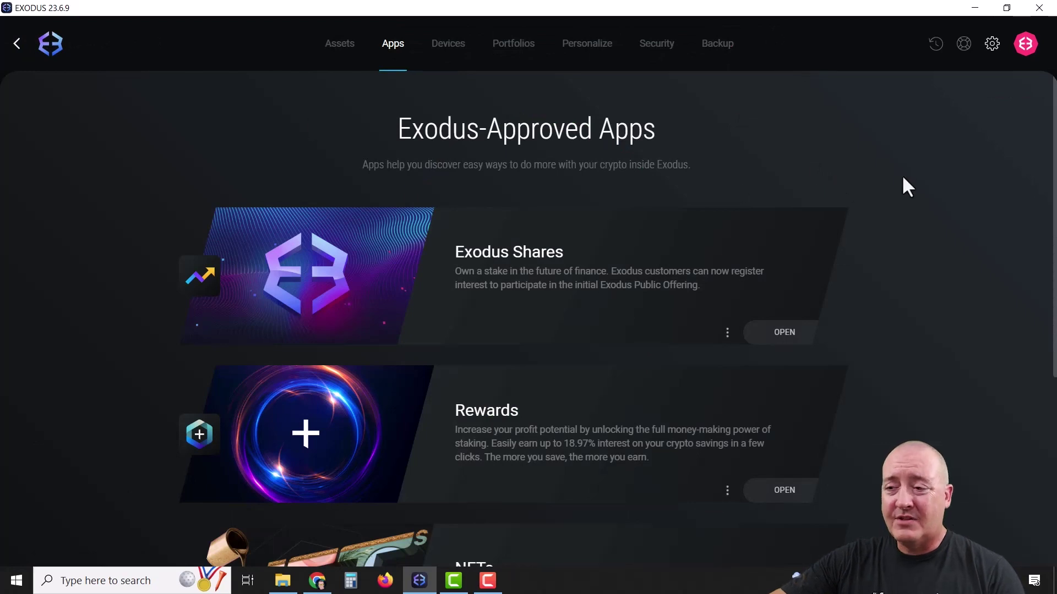
pyautogui.scroll(-5, 903, 177)
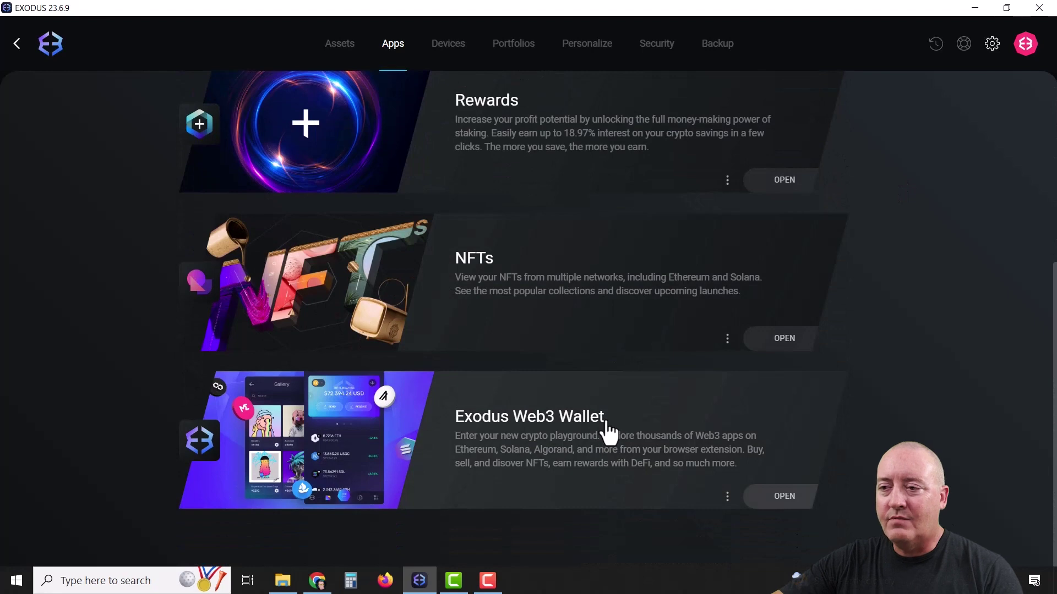
pyautogui.scroll(3, 616, 419)
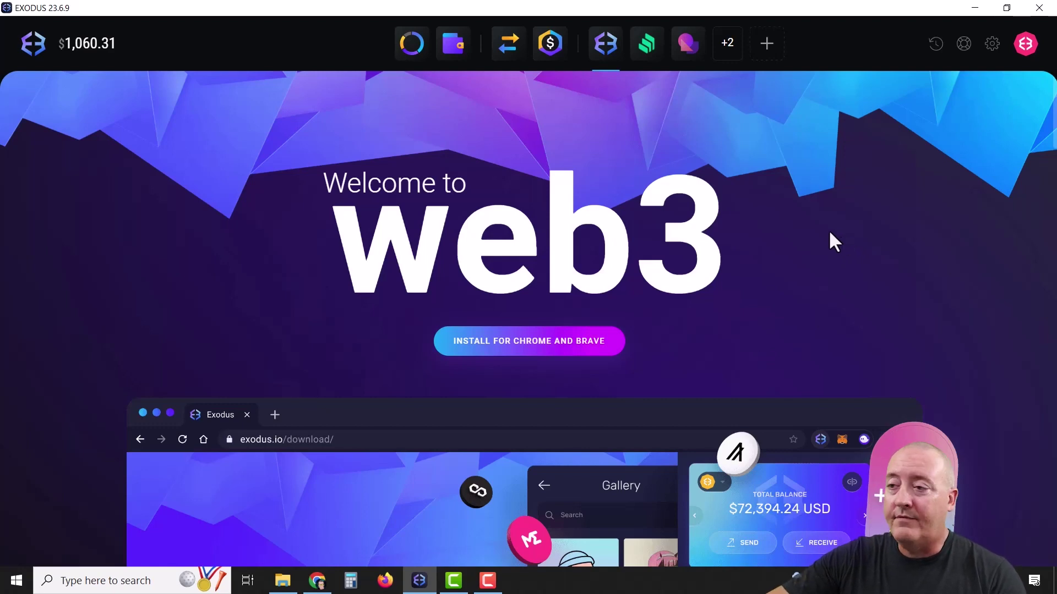
# Open Compound Finance, showing 94.40801696 DAI earning 1.29% APY.
pyautogui.click(647, 63)
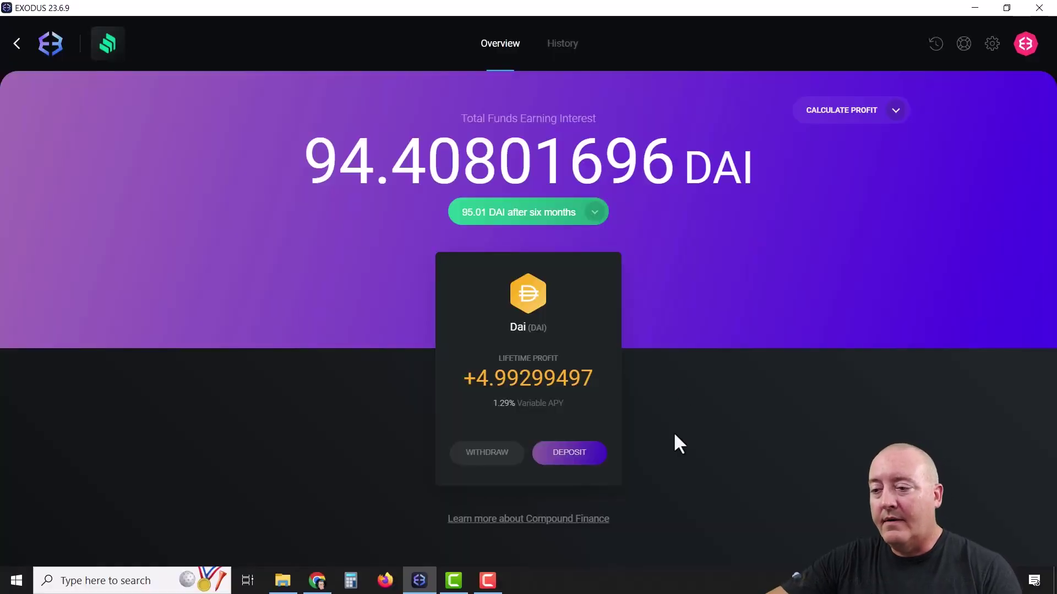
# Try to start a DAI deposit from the Dai card in Compound.
pyautogui.click(559, 463)
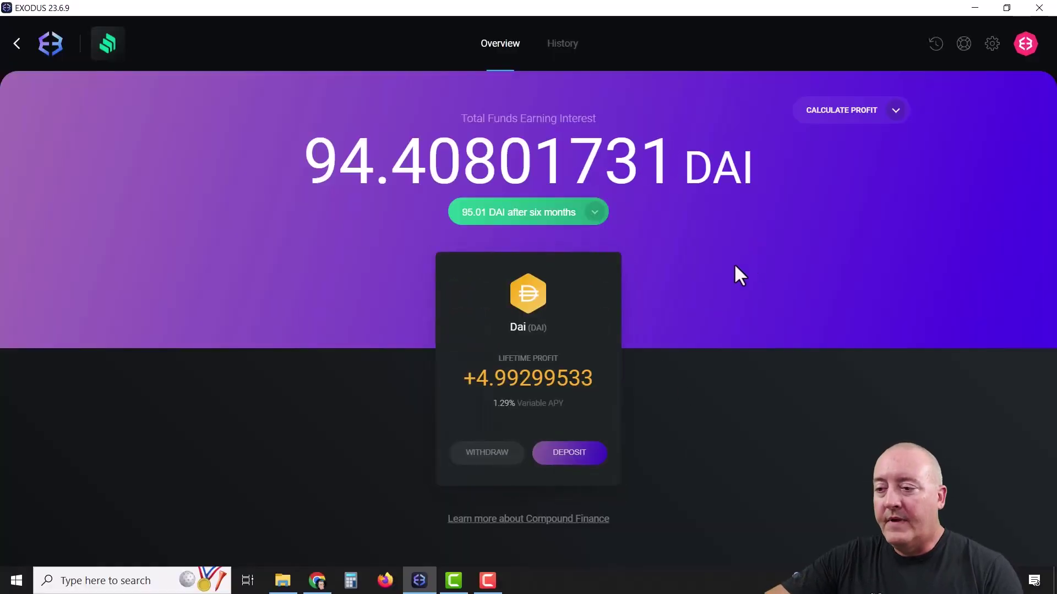
pyautogui.click(572, 460)
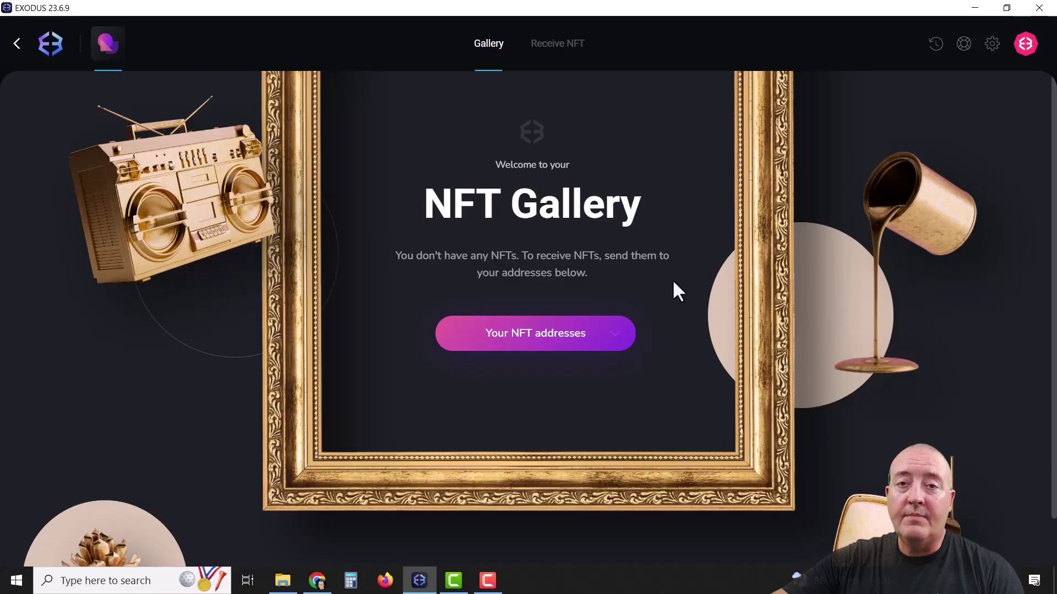
# Reveal the Algorand, Ethereum and Solana NFT receiving addresses, then close the list.
pyautogui.click(579, 342)
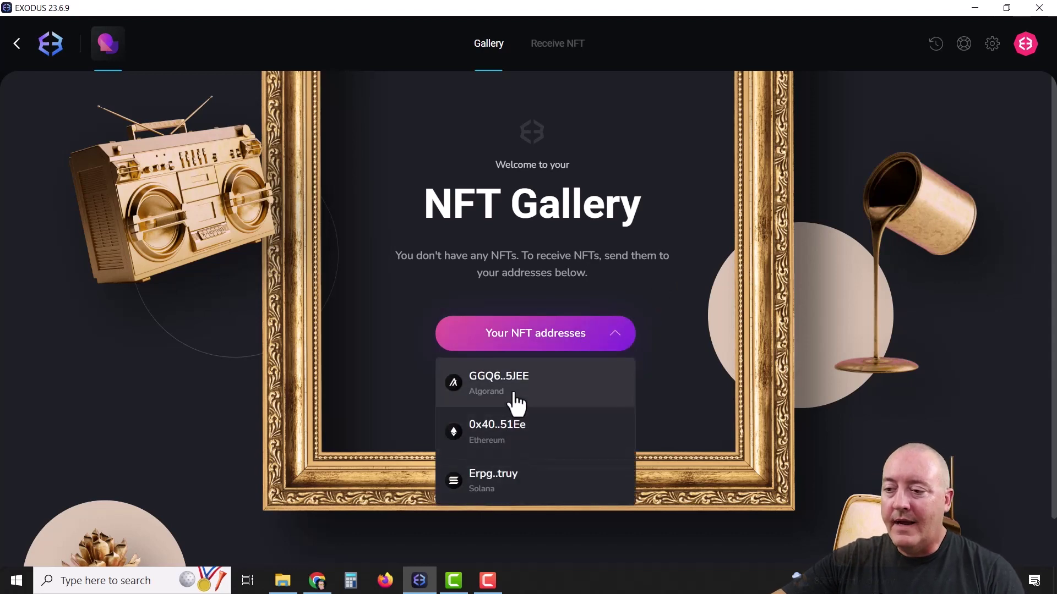
pyautogui.click(615, 346)
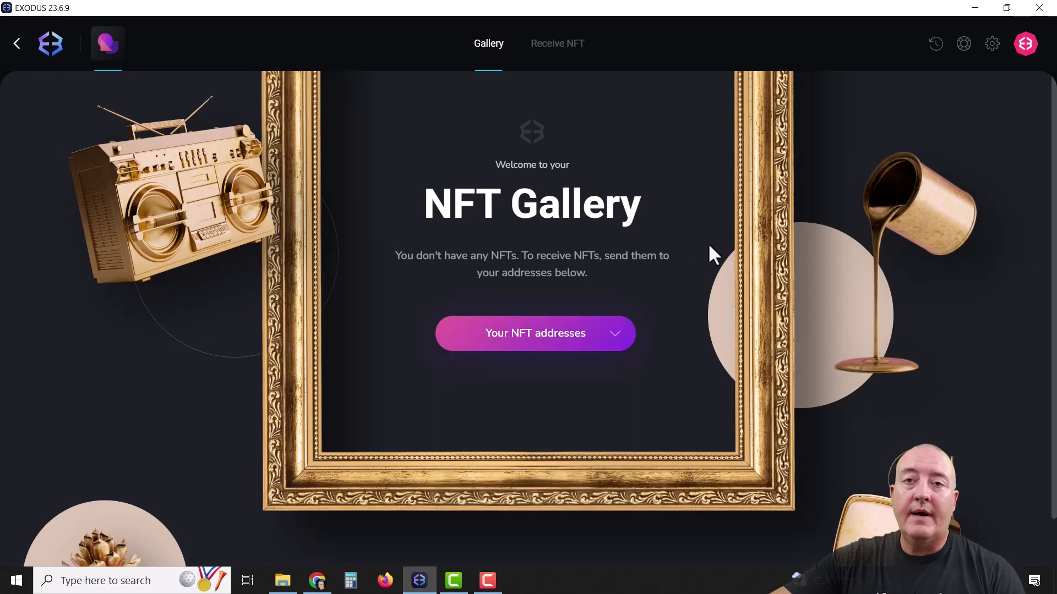
# From the portfolio home, scroll the Exodus Apps overlay to Featured Apps and launch Rewards.
pyautogui.click(50, 52)
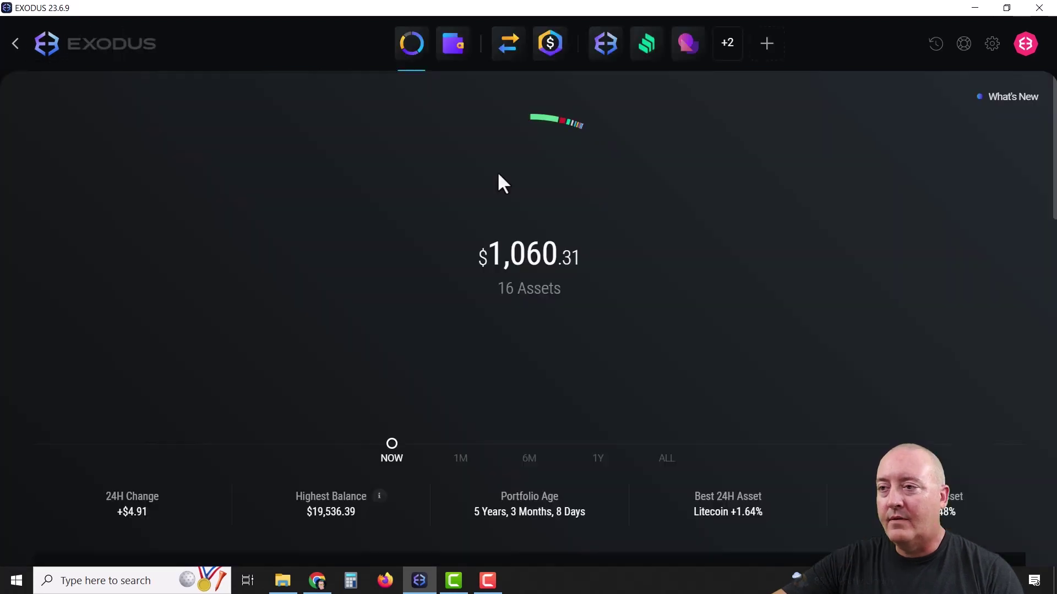
pyautogui.click(730, 48)
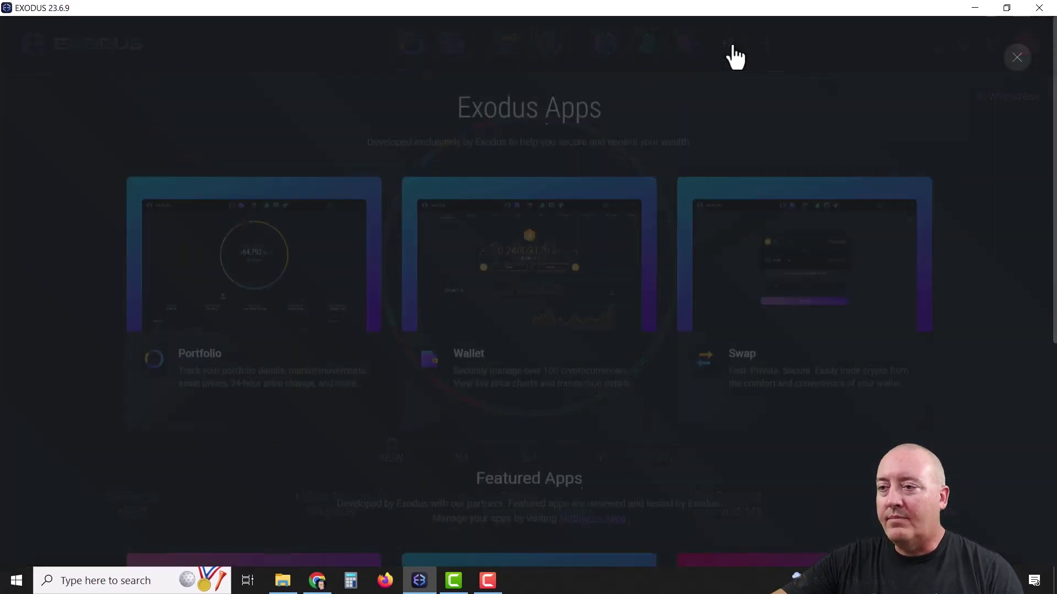
pyautogui.scroll(-4, 750, 126)
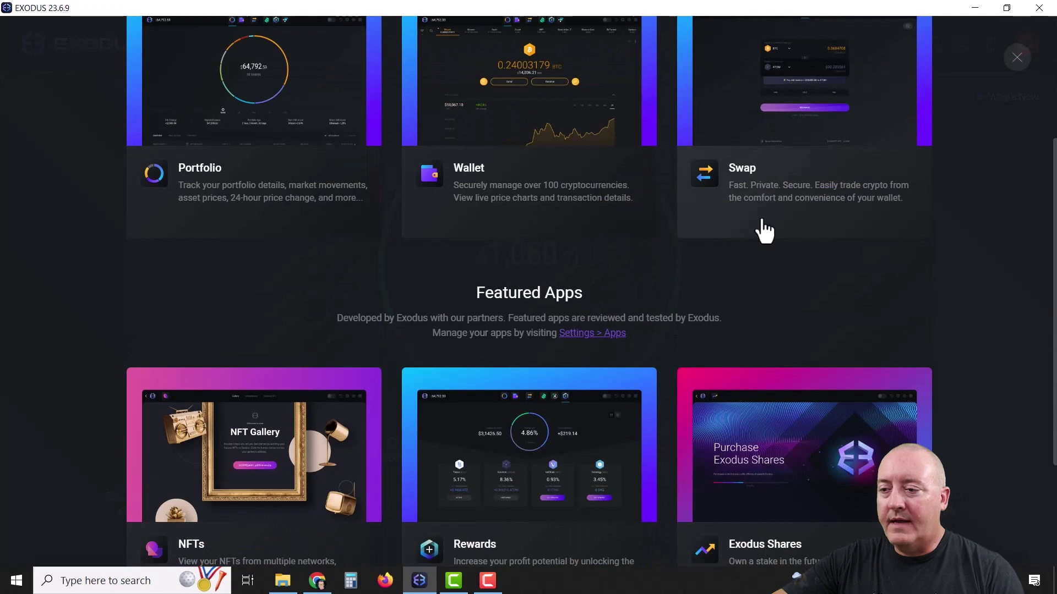
pyautogui.scroll(-3, 1015, 256)
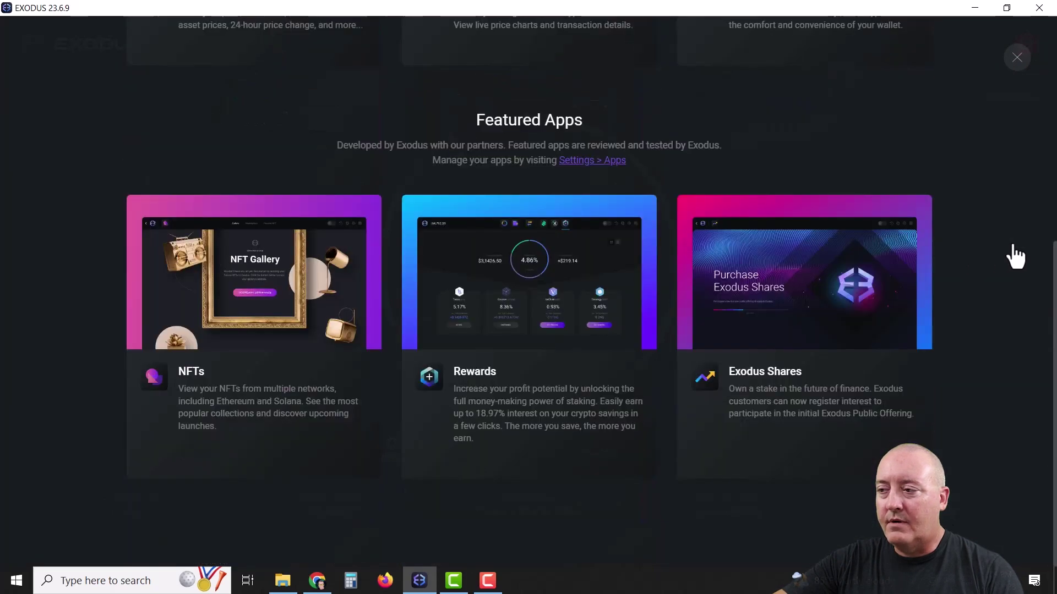
pyautogui.click(546, 363)
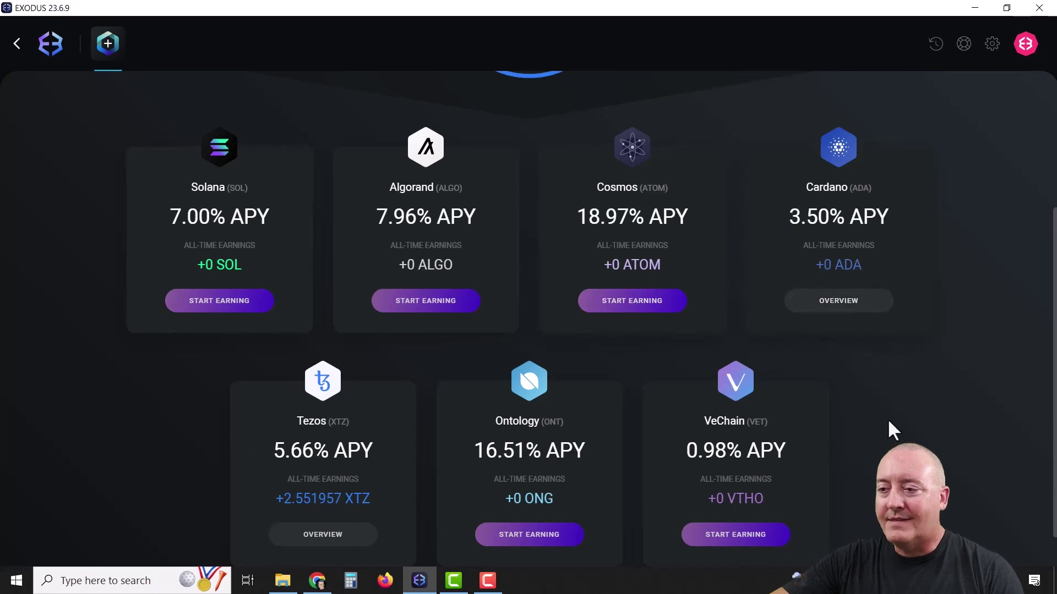
# Scroll the Rewards APY list and view the Earn Algorand ALGO page at 7.96% APY.
pyautogui.scroll(-1, 892, 413)
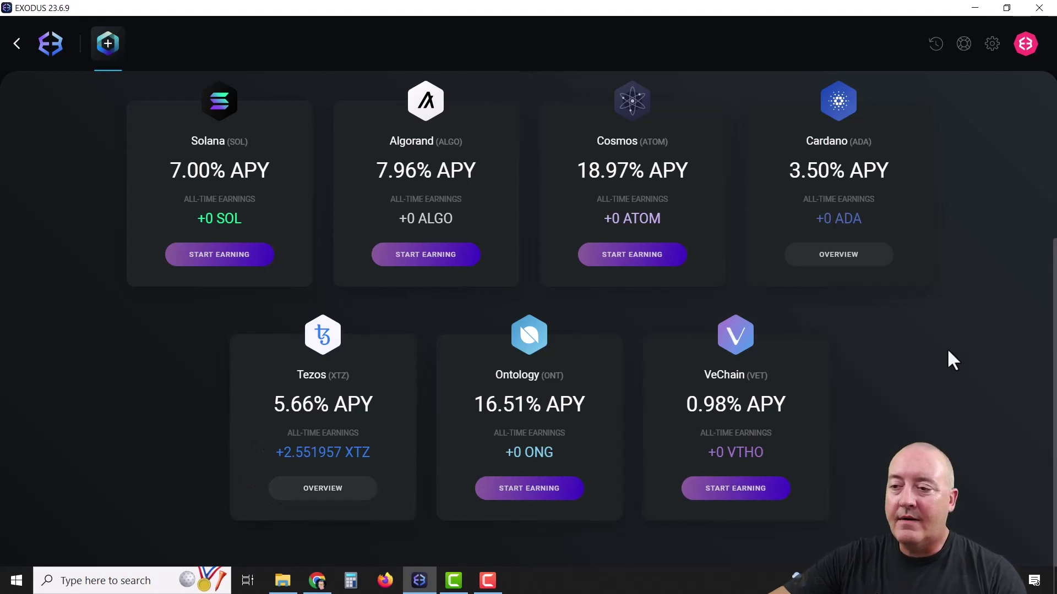
pyautogui.click(408, 260)
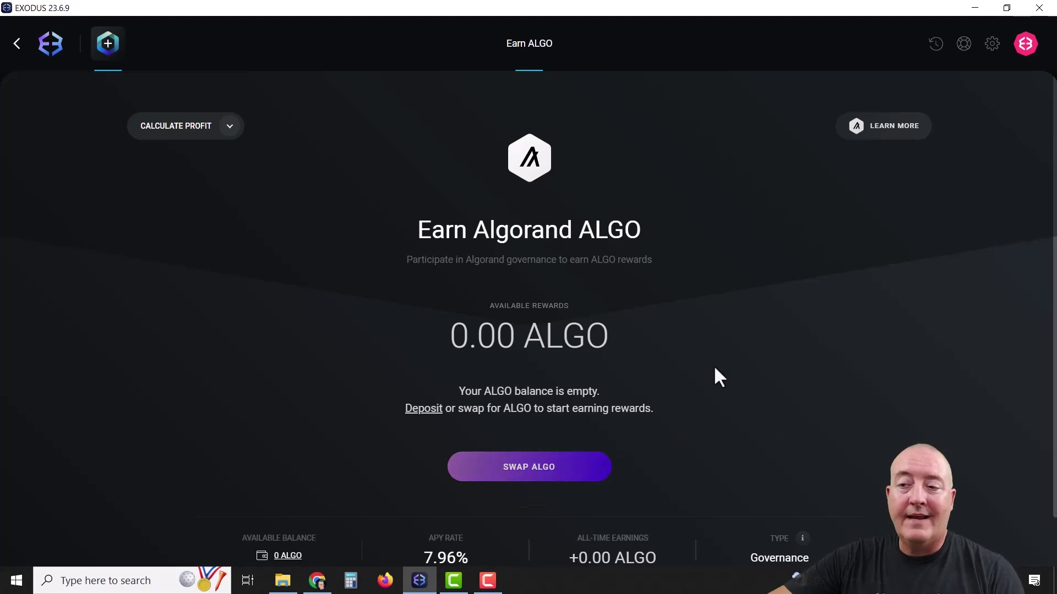
pyautogui.scroll(-1, 759, 292)
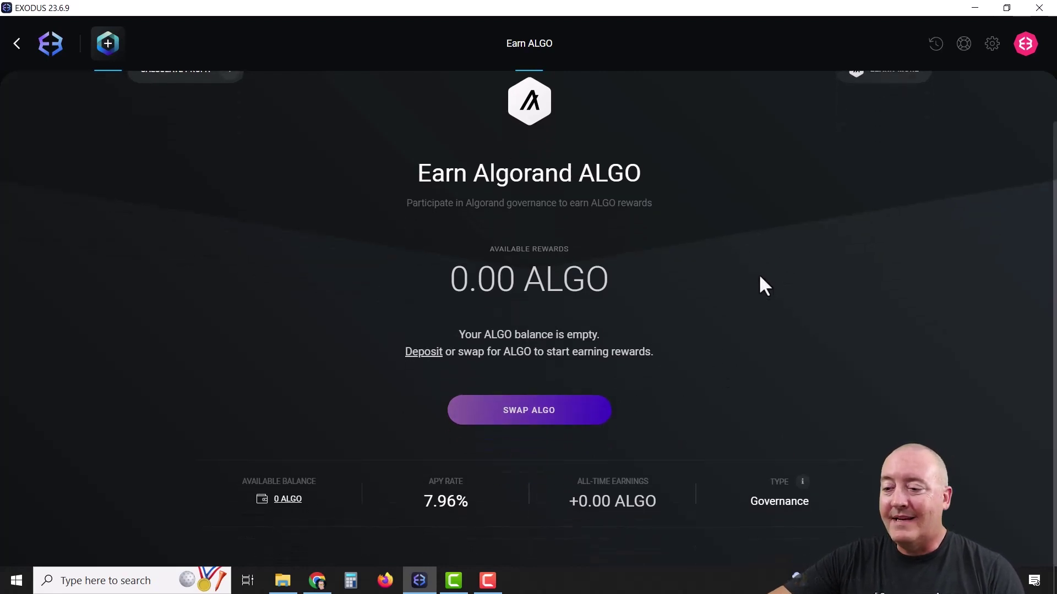
pyautogui.scroll(1, 161, 286)
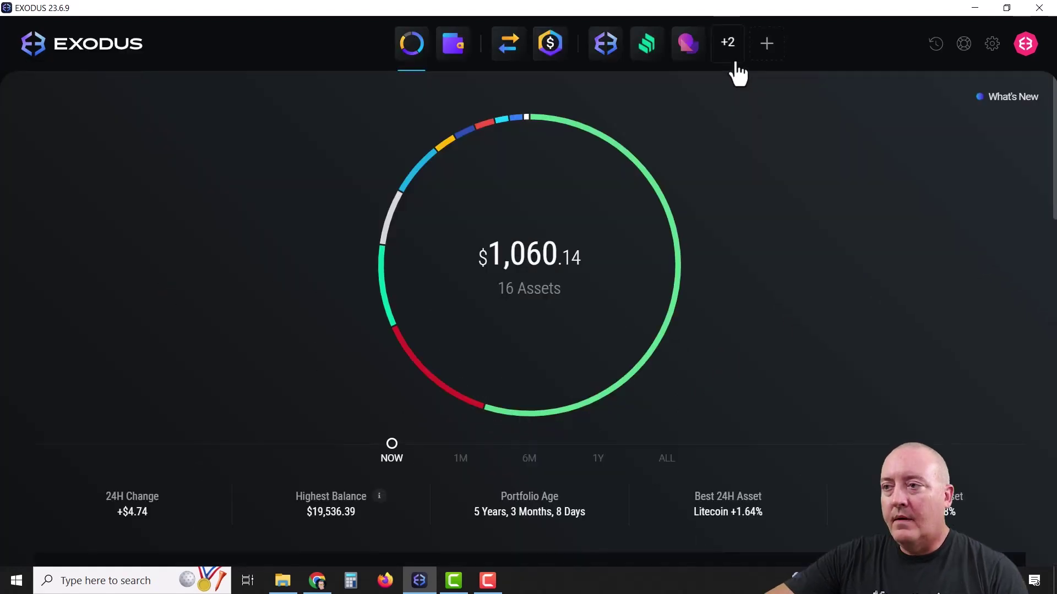
pyautogui.click(728, 44)
pyautogui.scroll(-6, 1012, 248)
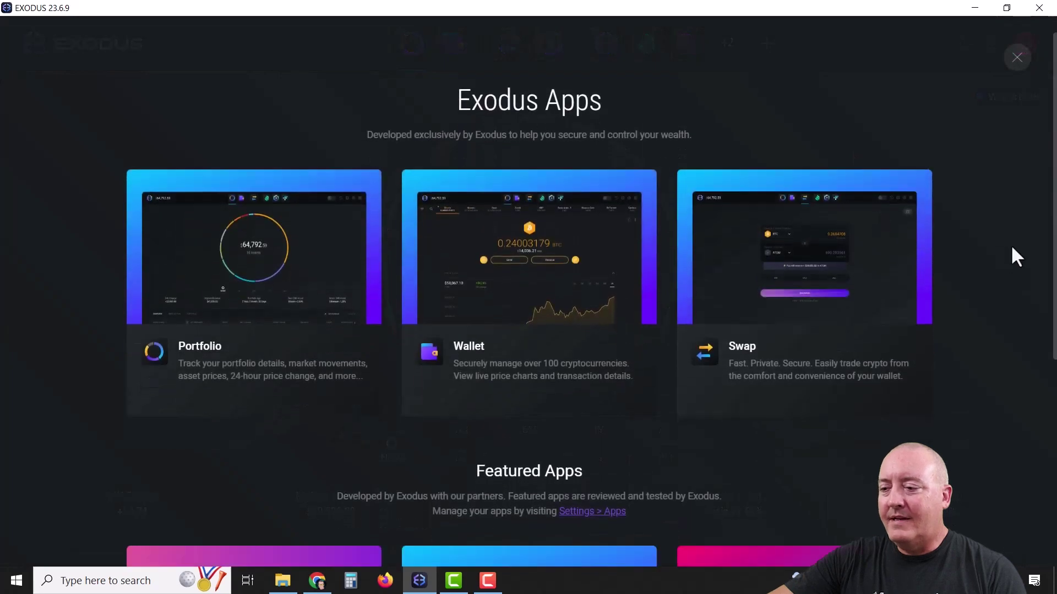
pyautogui.click(783, 360)
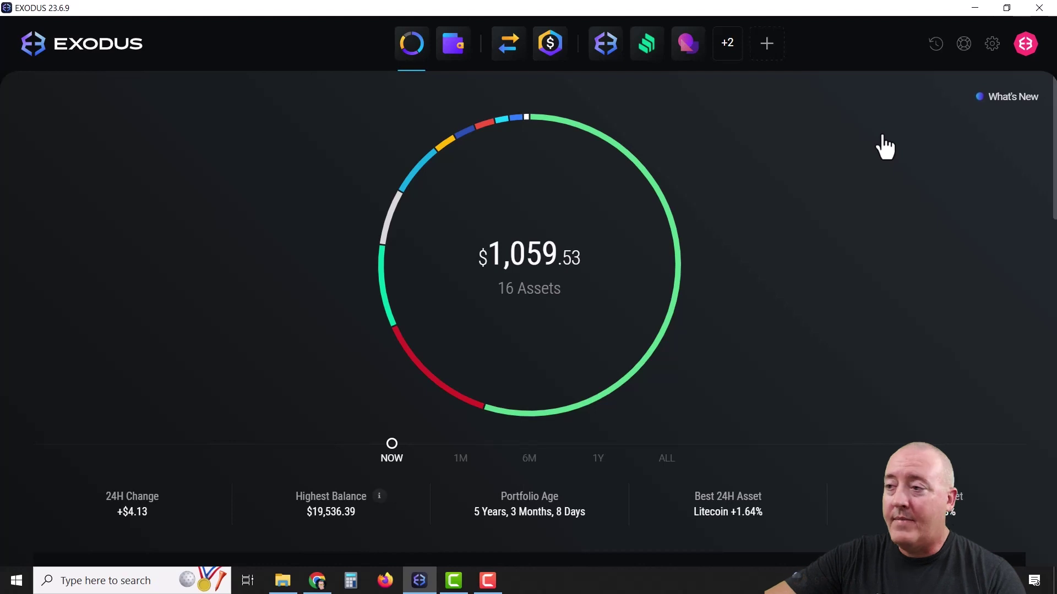
# Go to Settings › Backup to confirm 'Backup Complete' with password reset and recovery phrase options.
pyautogui.click(990, 43)
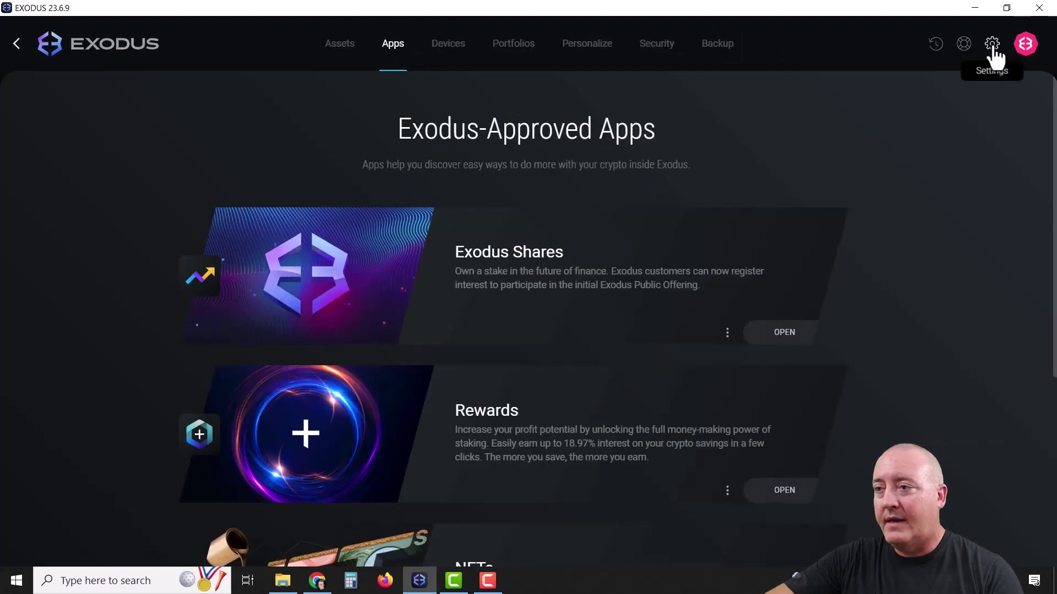
pyautogui.click(717, 44)
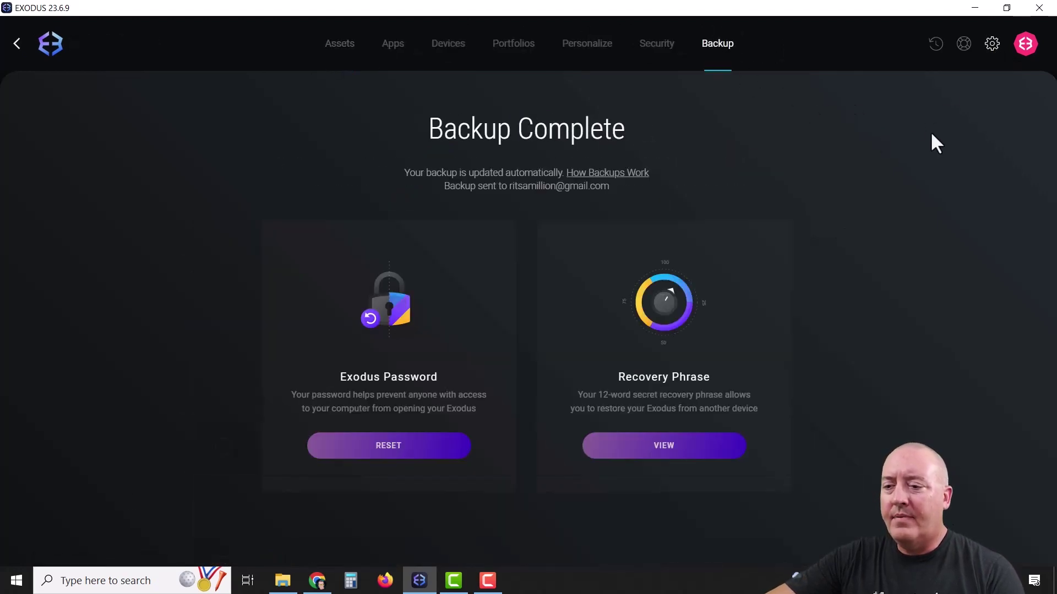